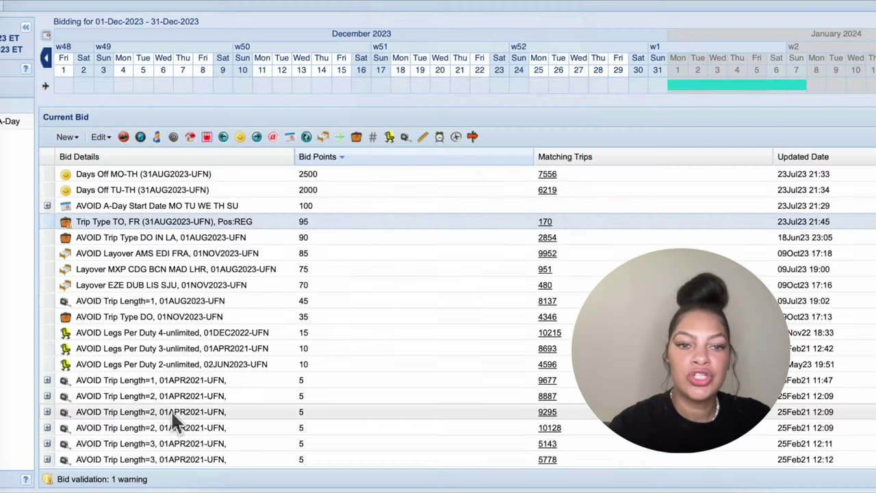
{"action": "scroll", "coordinate": [172, 417], "scroll_direction": "down", "scroll_amount": 1}
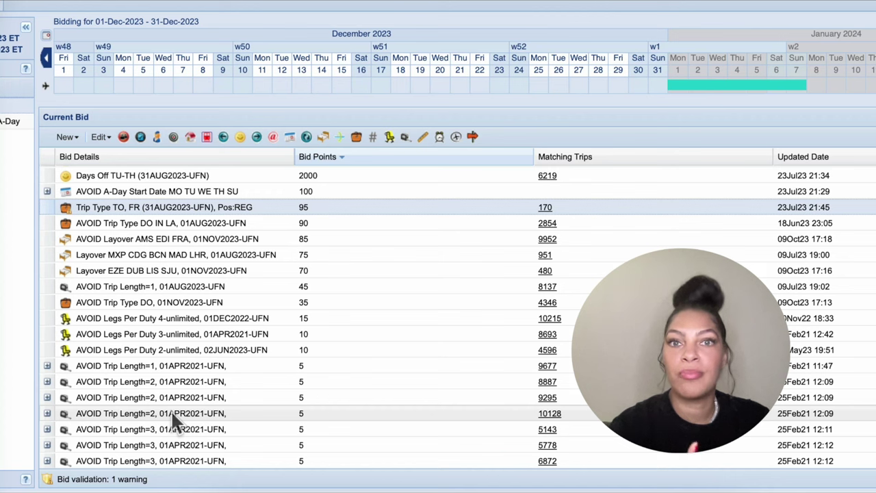
{"action": "left_click_drag", "start_coordinate": [176, 175], "coordinate": [212, 175]}
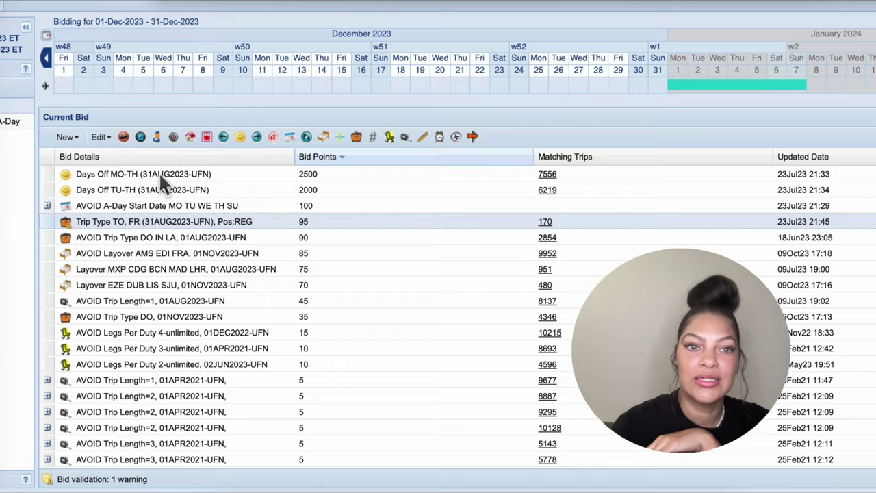
Step: Change the Days Off TU-TH bid to a date period from 27Dec23 to 31Dec23, As Many As Possible, worth 2500 bid points
{"action": "double_click", "coordinate": [158, 190]}
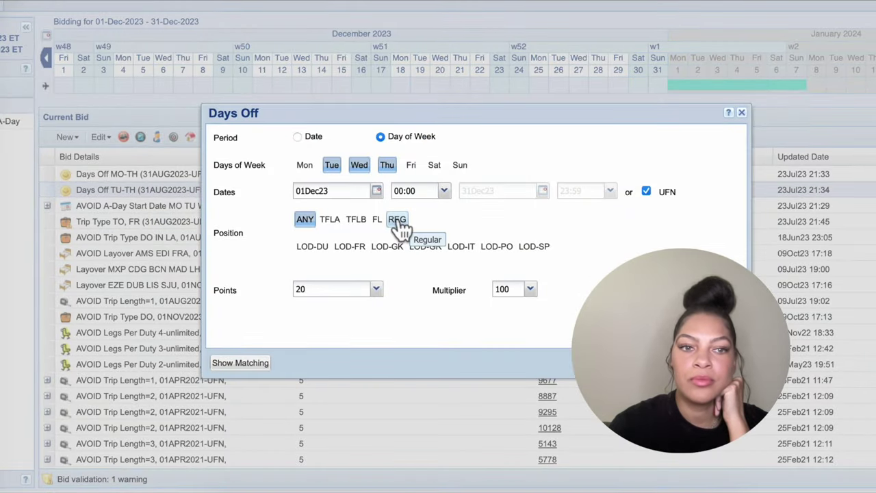
{"action": "left_click", "coordinate": [298, 137]}
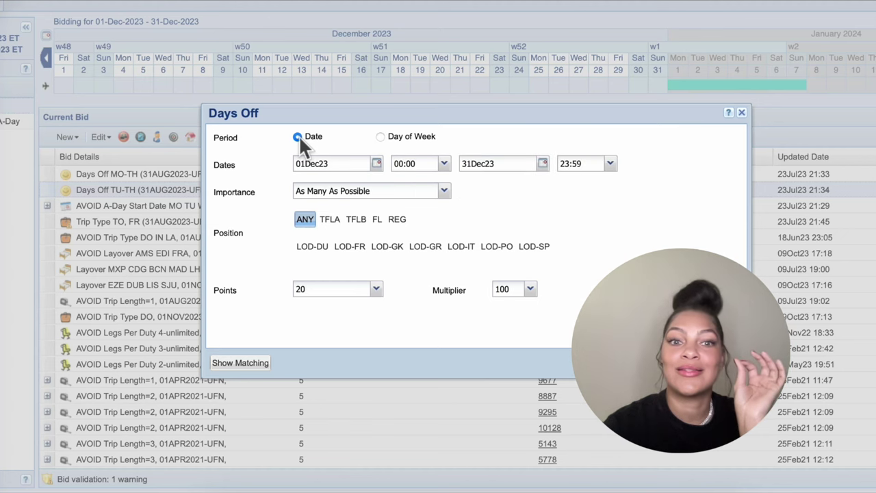
{"action": "left_click", "coordinate": [377, 166]}
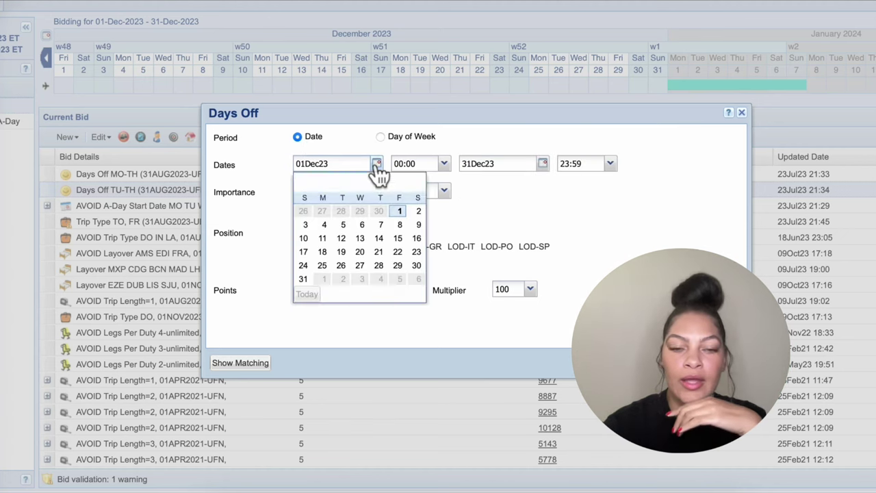
{"action": "left_click", "coordinate": [380, 264]}
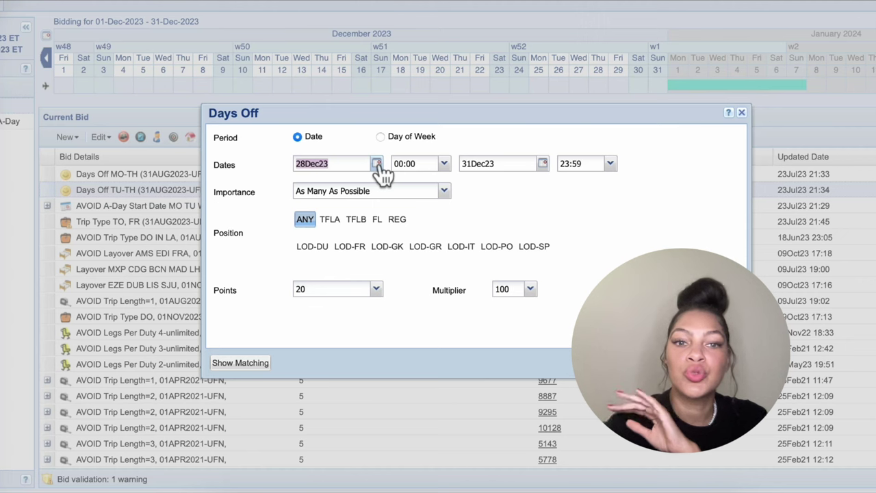
{"action": "left_click", "coordinate": [378, 166]}
{"action": "left_click", "coordinate": [361, 264]}
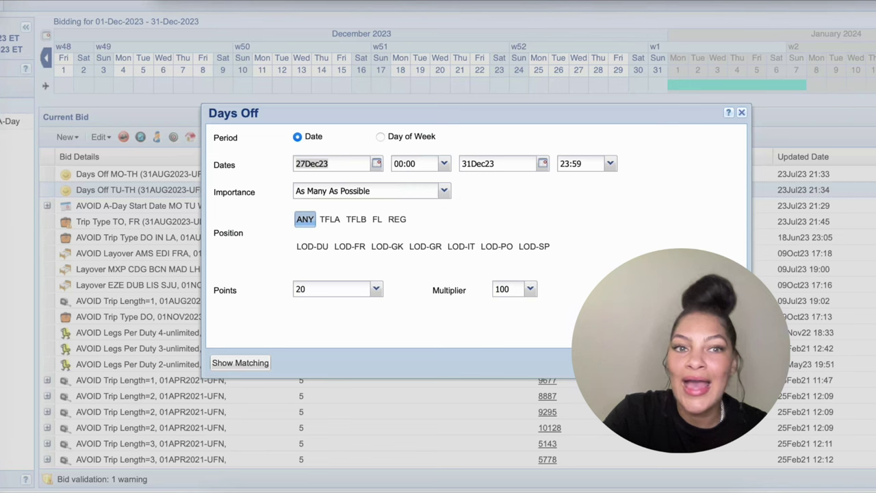
{"action": "left_click", "coordinate": [445, 192]}
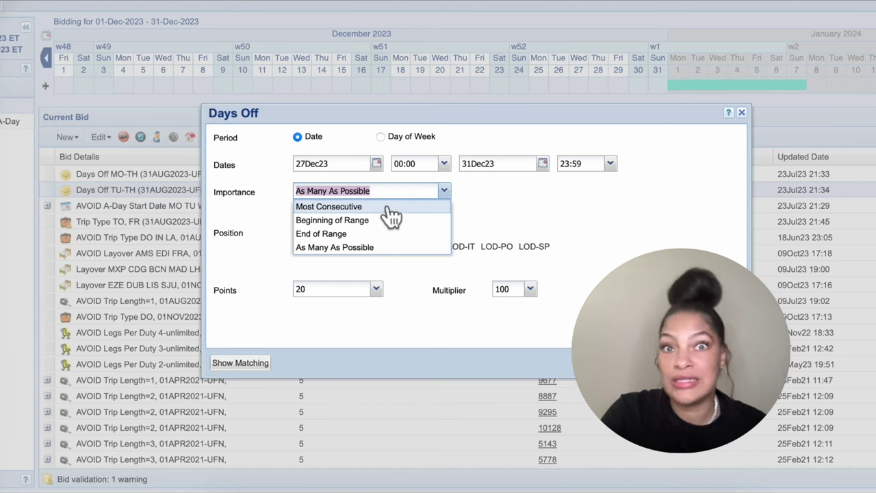
{"action": "left_click", "coordinate": [471, 195]}
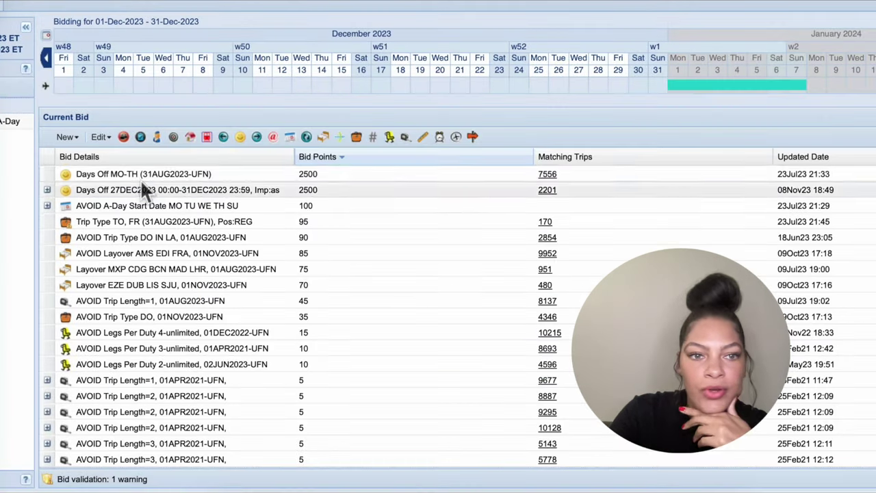
Step: Change the Days Off MO-TH bid to a date period from 28Dec23 to 31Dec23, worth 2000 bid points
{"action": "double_click", "coordinate": [137, 176]}
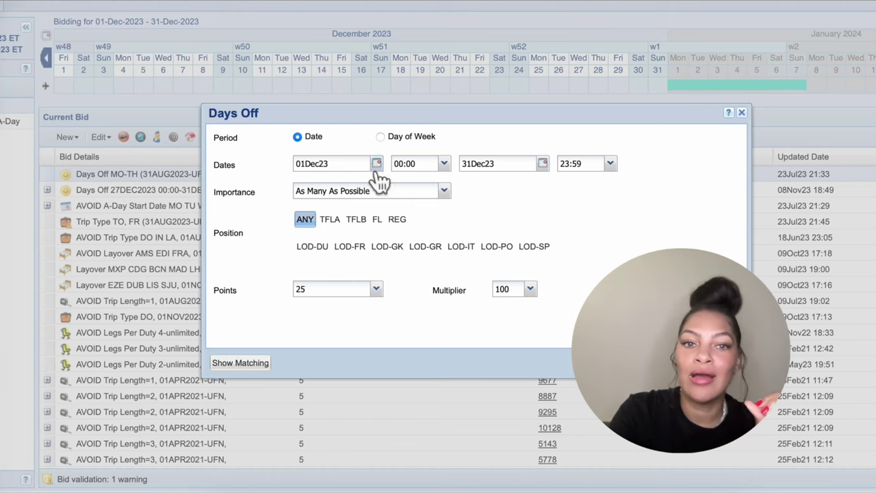
{"action": "left_click", "coordinate": [377, 164]}
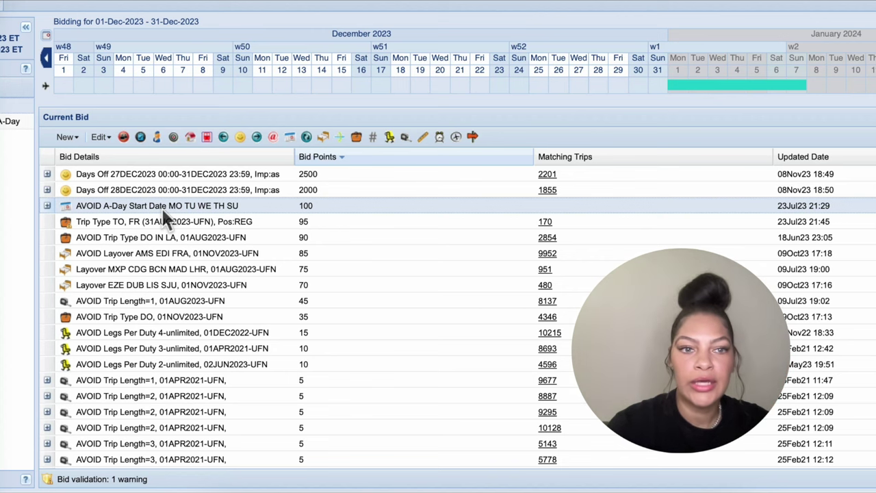
Step: Delete the AVOID A-Day Start Date MO TU WE TH SU bid
{"action": "left_click", "coordinate": [99, 137]}
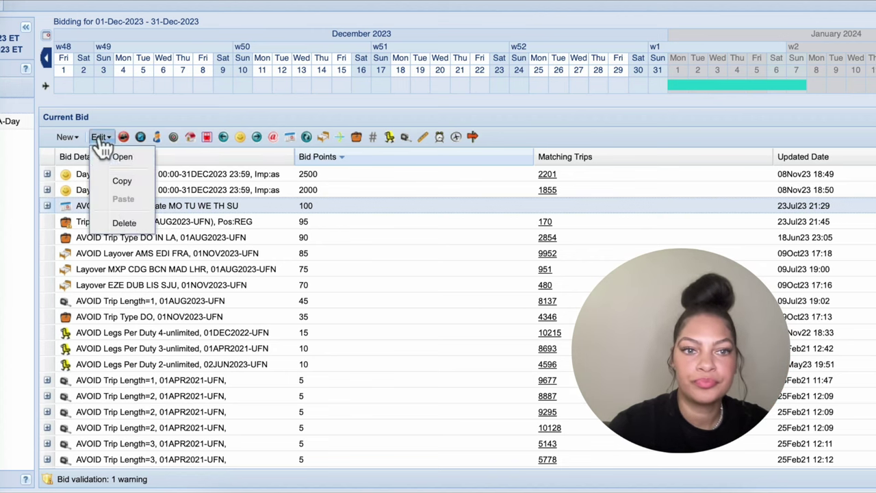
{"action": "left_click", "coordinate": [125, 223]}
{"action": "left_click", "coordinate": [446, 266]}
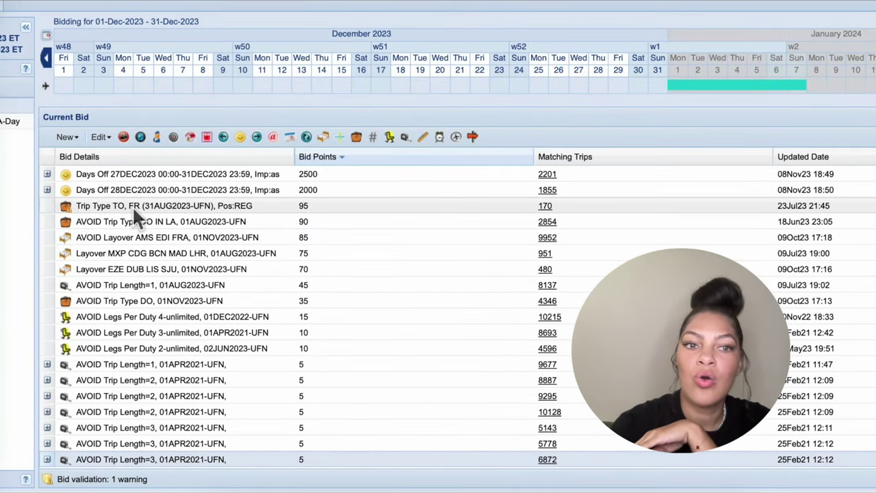
Step: Change the transoceanic Trip Type bid to a date period from 01DEC2023 to 25DEC2023, worth 100 points
{"action": "double_click", "coordinate": [154, 208]}
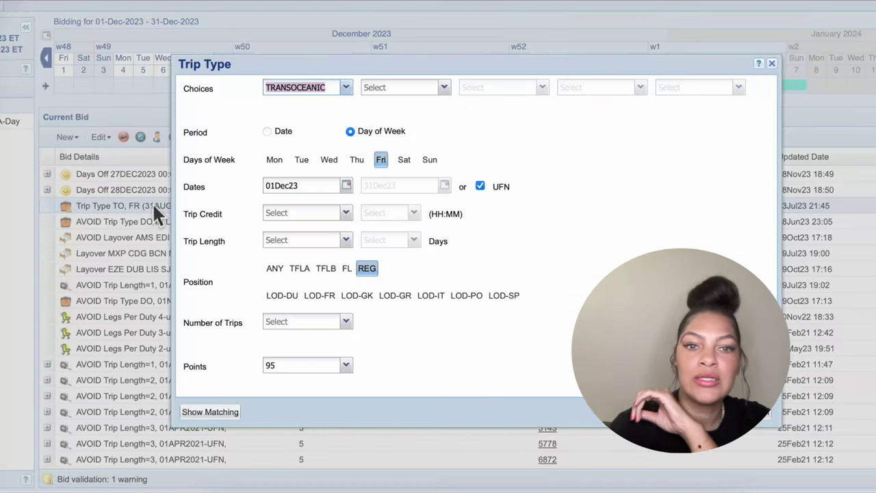
{"action": "left_click", "coordinate": [356, 160]}
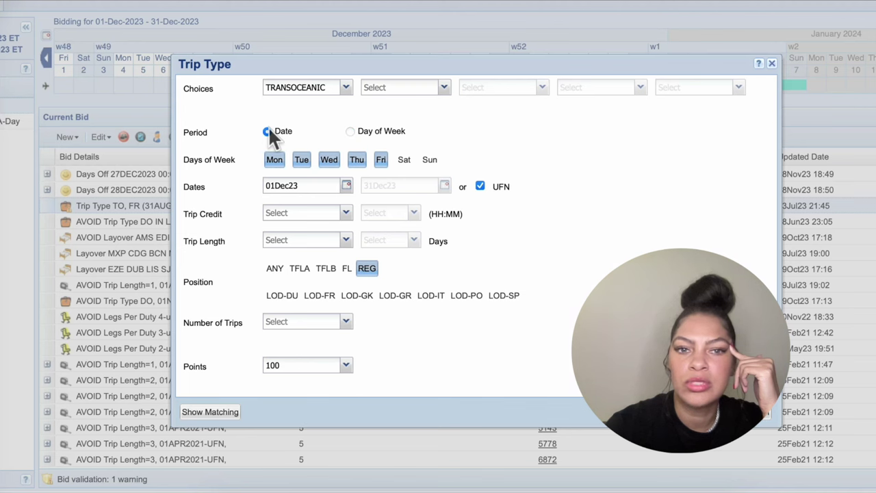
{"action": "left_click", "coordinate": [269, 130]}
{"action": "left_click", "coordinate": [346, 159]}
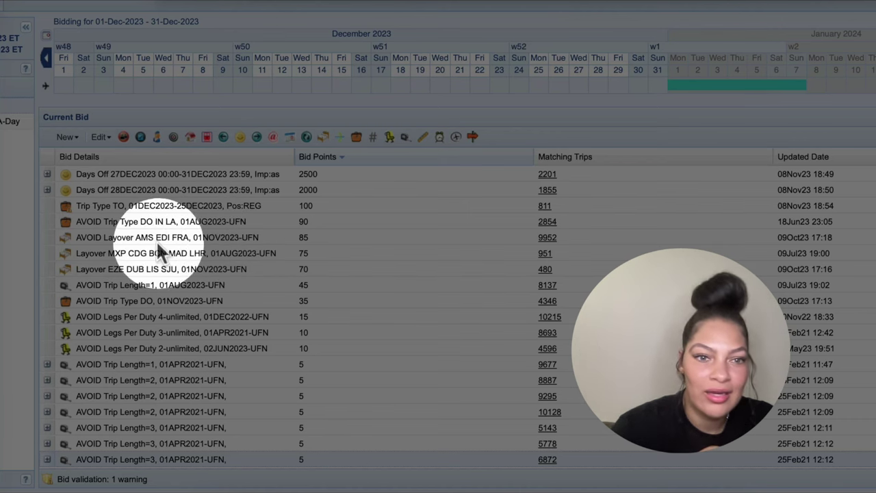
Step: Review the layover, trip length, domestic trip type and legs-per-duty bids in the current bid list
{"action": "left_click_drag", "start_coordinate": [270, 238], "coordinate": [79, 240]}
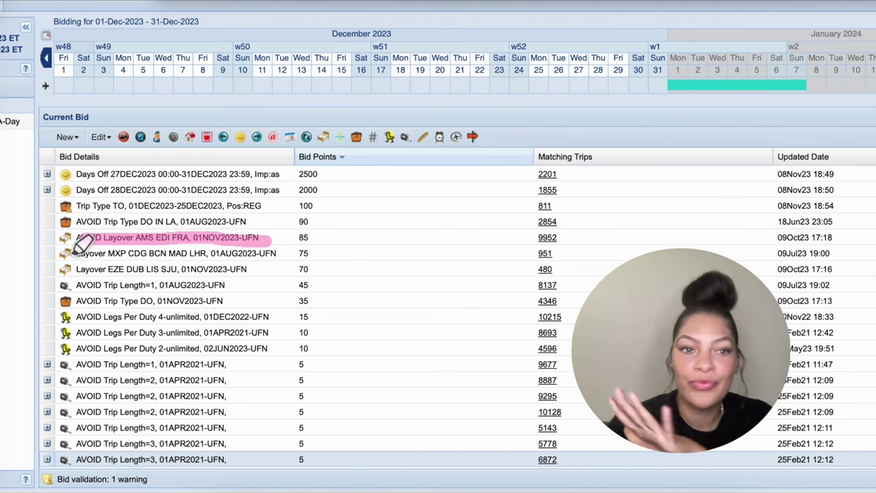
{"action": "left_click_drag", "start_coordinate": [79, 254], "coordinate": [269, 251]}
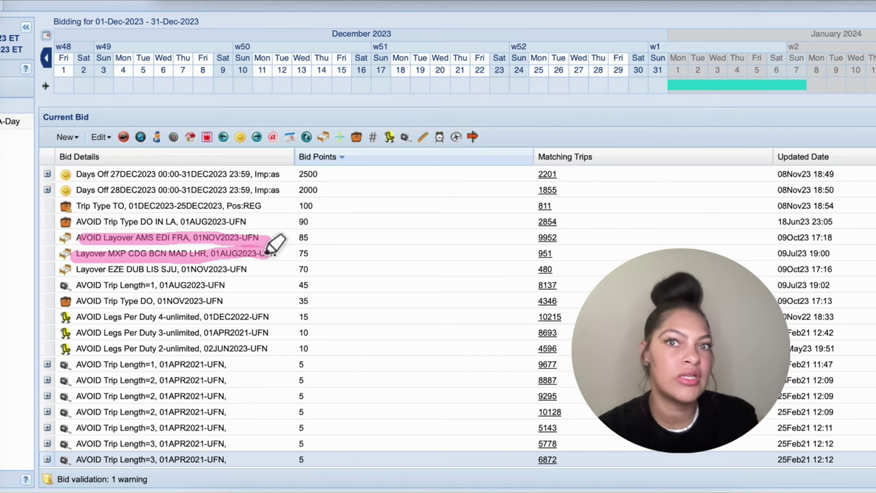
{"action": "left_click_drag", "start_coordinate": [76, 269], "coordinate": [245, 266]}
{"action": "left_click_drag", "start_coordinate": [76, 284], "coordinate": [205, 283]}
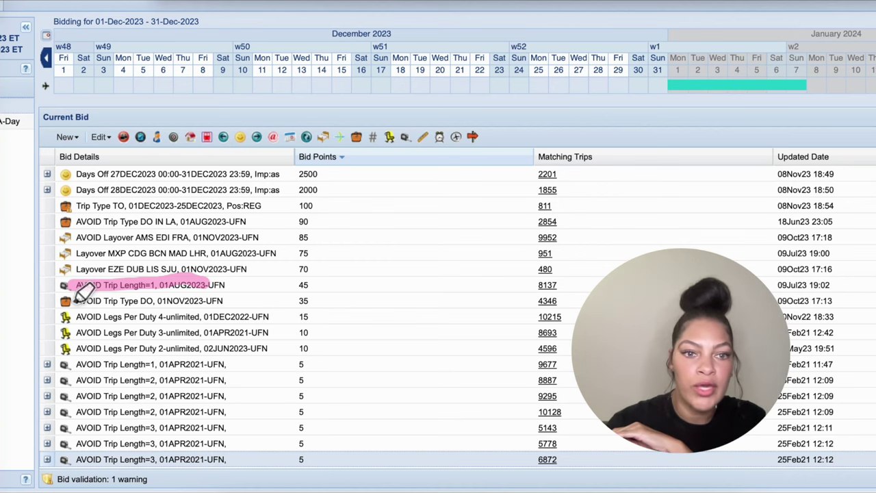
{"action": "left_click_drag", "start_coordinate": [77, 300], "coordinate": [223, 301]}
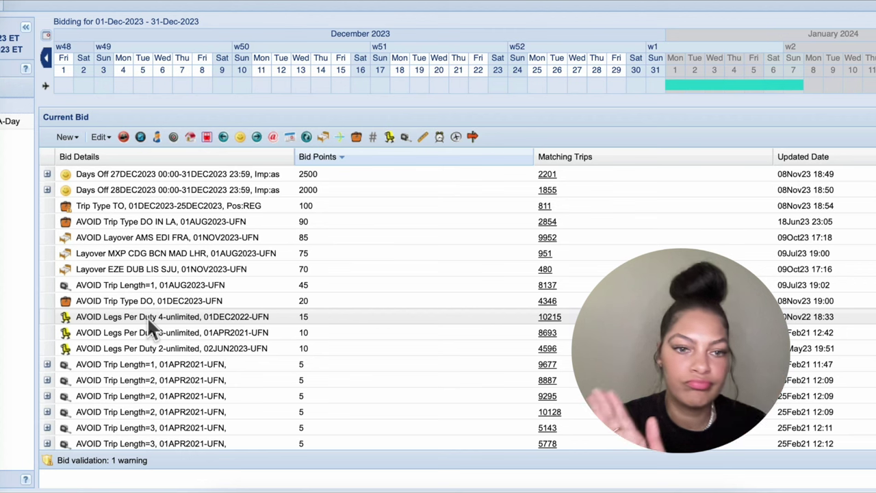
{"action": "scroll", "coordinate": [147, 317], "scroll_direction": "down", "scroll_amount": 1}
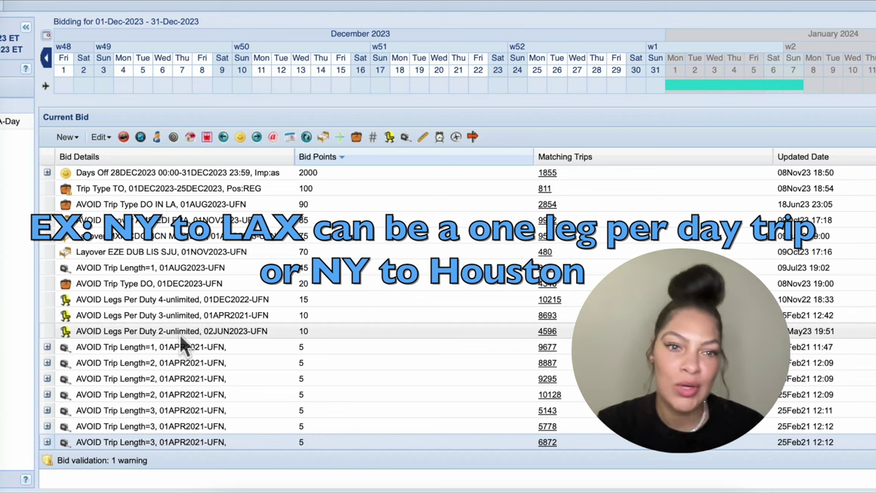
{"action": "mouse_move", "coordinate": [61, 347]}
{"action": "left_mouse_down"}
{"action": "mouse_move", "coordinate": [218, 347]}
{"action": "mouse_move", "coordinate": [237, 357]}
{"action": "mouse_move", "coordinate": [236, 435]}
{"action": "mouse_move", "coordinate": [209, 444]}
{"action": "left_mouse_up"}
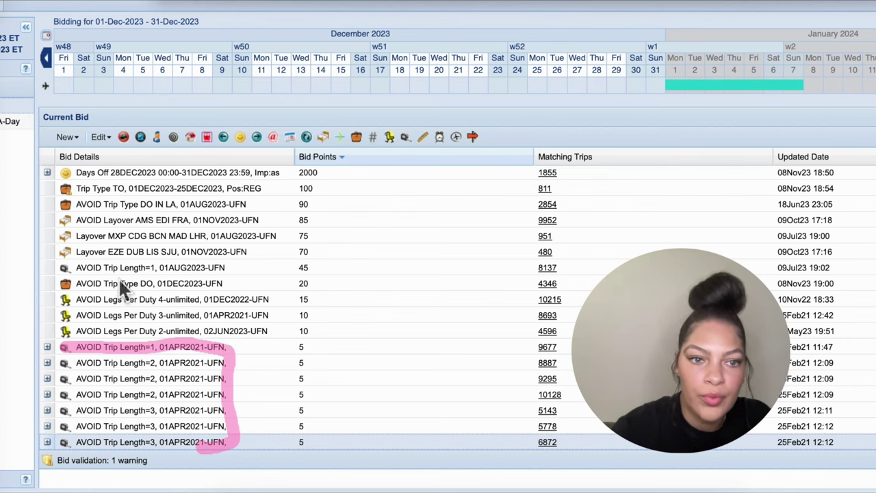
{"action": "left_click", "coordinate": [92, 347]}
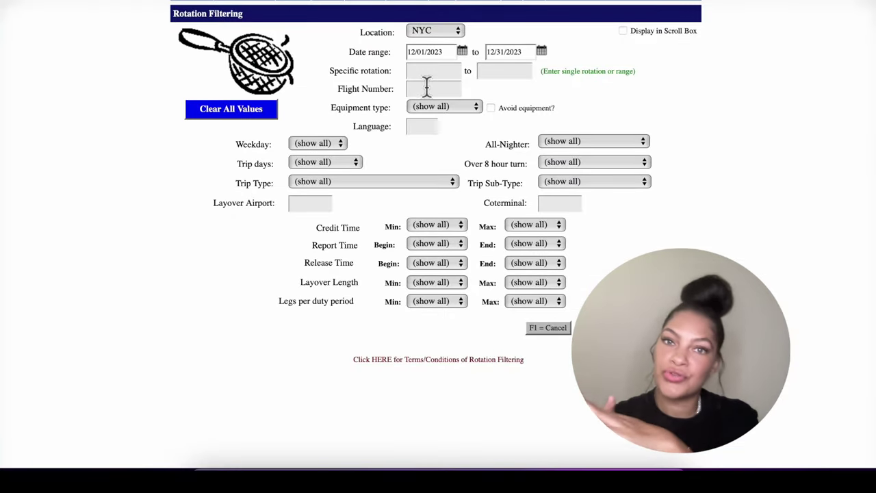
Step: In Rotation Filtering, search for 3-day-only rotations from 12/01/2023 to 12/25/2023 with a maximum of 2 legs per duty period
{"action": "left_click", "coordinate": [348, 163]}
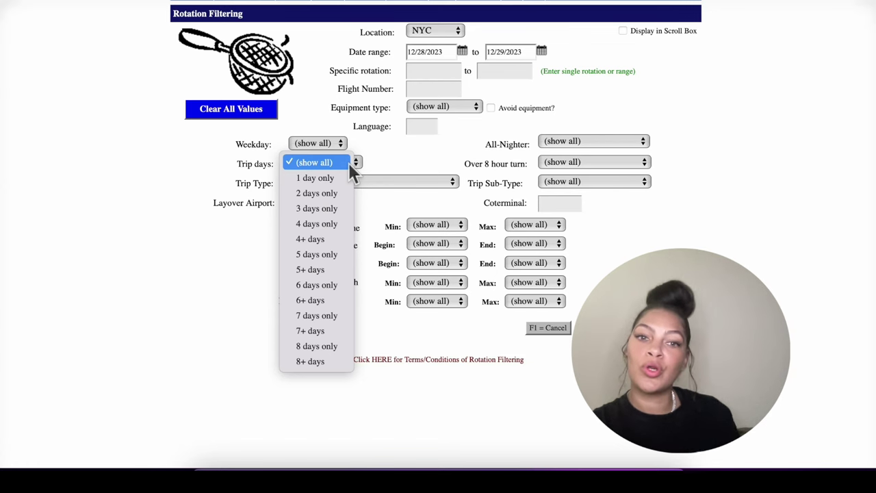
{"action": "left_click", "coordinate": [330, 205]}
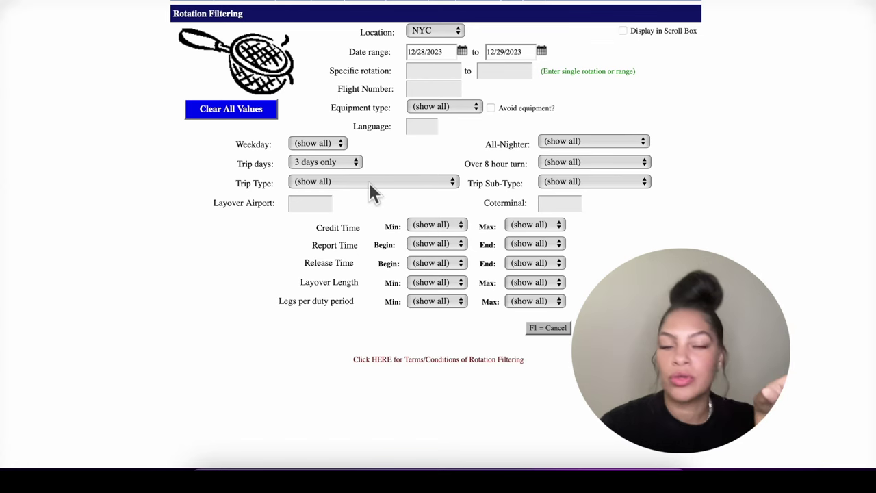
{"action": "left_click", "coordinate": [463, 52]}
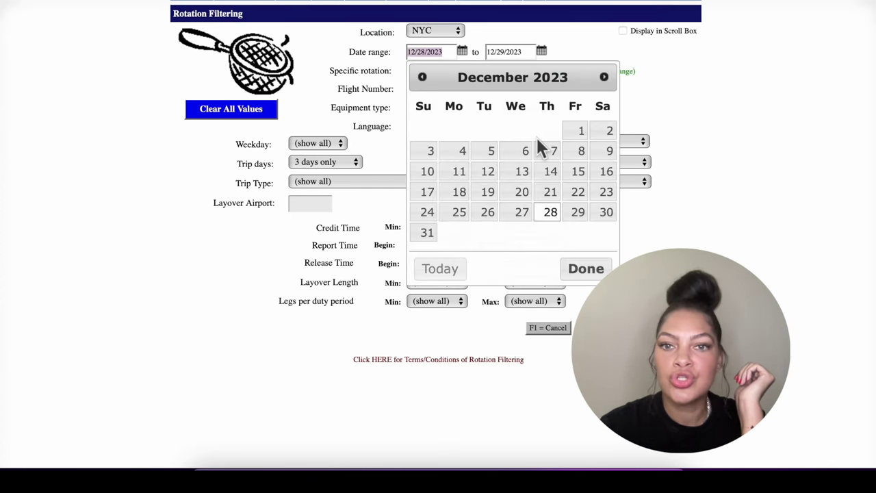
{"action": "left_click", "coordinate": [581, 132]}
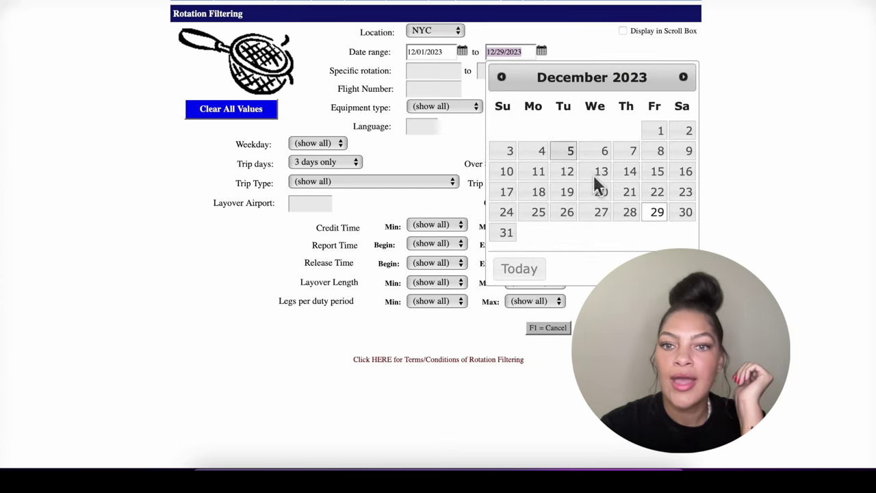
{"action": "left_click", "coordinate": [541, 216]}
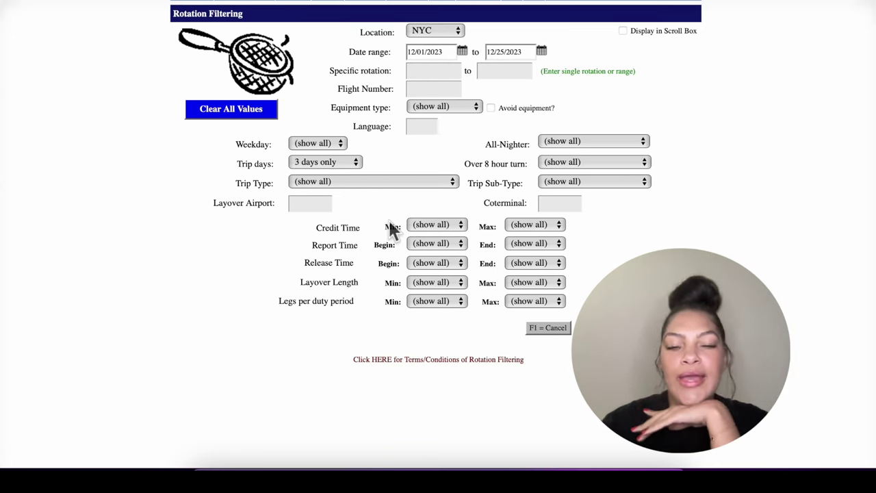
{"action": "left_click", "coordinate": [560, 301]}
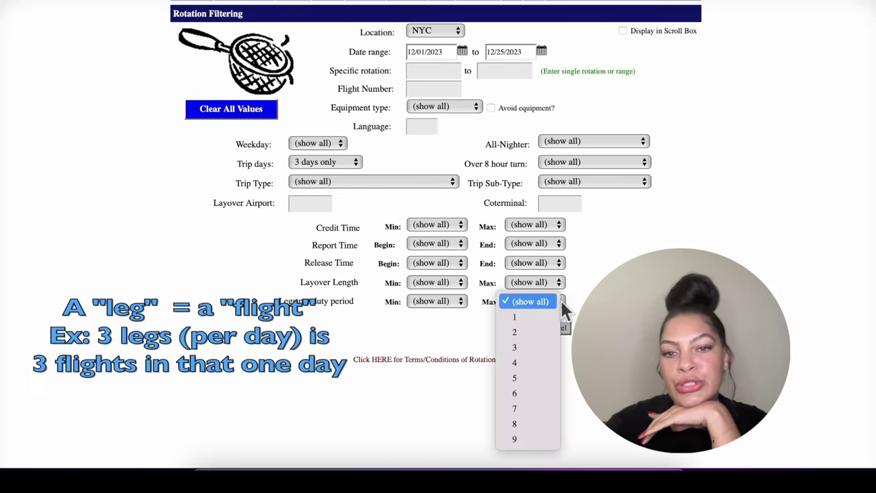
{"action": "left_click", "coordinate": [526, 332]}
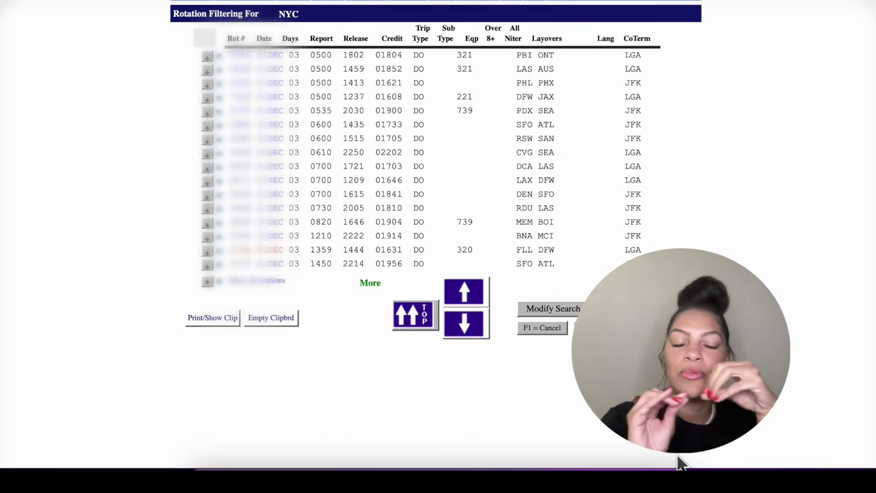
Step: Modify the rotation search to a minimum layover length of 16 hours, All Domestic trip type and layover airport FLL
{"action": "left_click", "coordinate": [575, 312]}
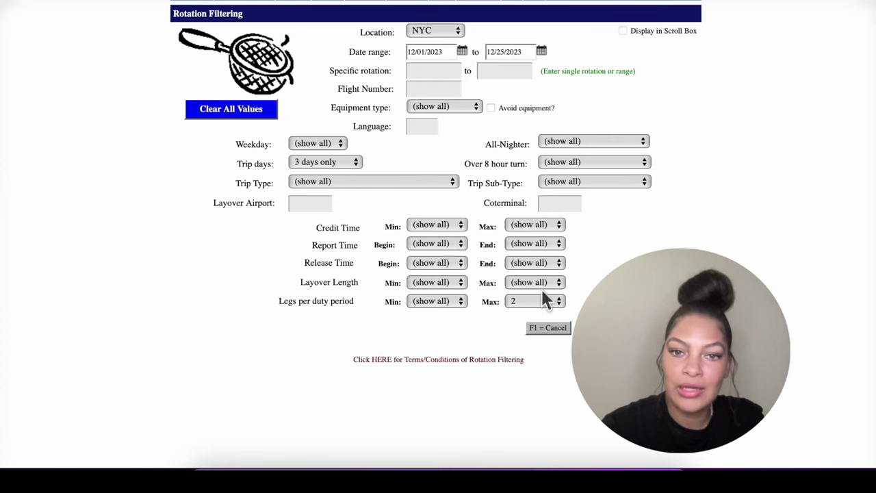
{"action": "left_click", "coordinate": [462, 283]}
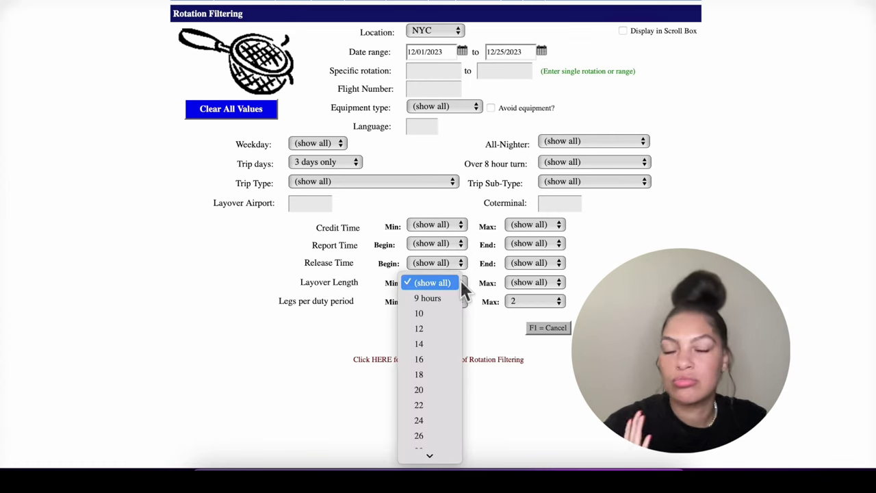
{"action": "left_click", "coordinate": [432, 358]}
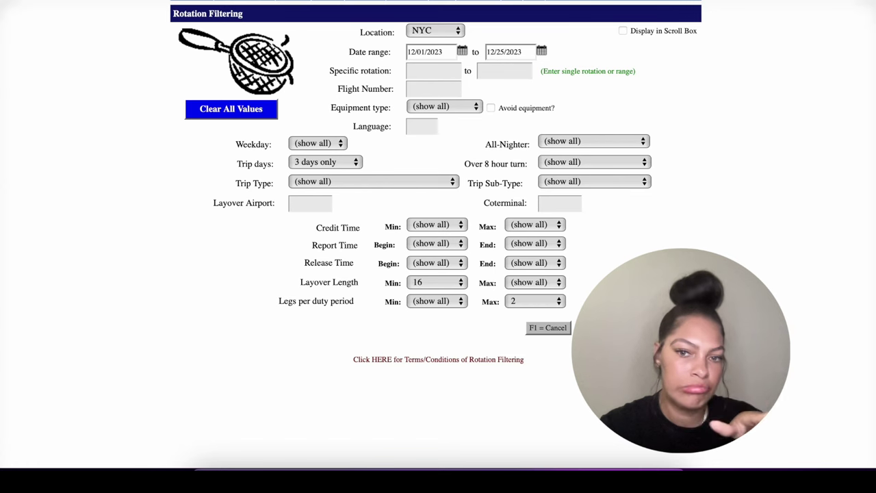
{"action": "left_click", "coordinate": [311, 204]}
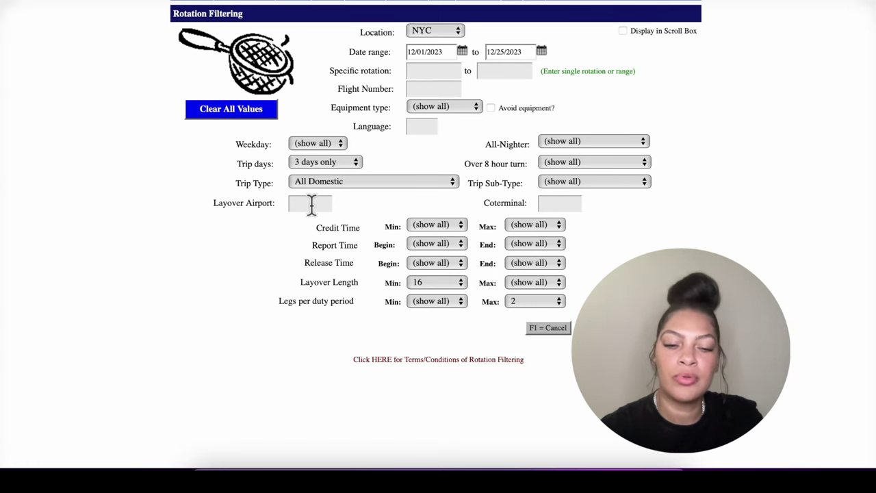
{"action": "type", "text": "FLL"}
{"action": "key", "text": "Tab"}
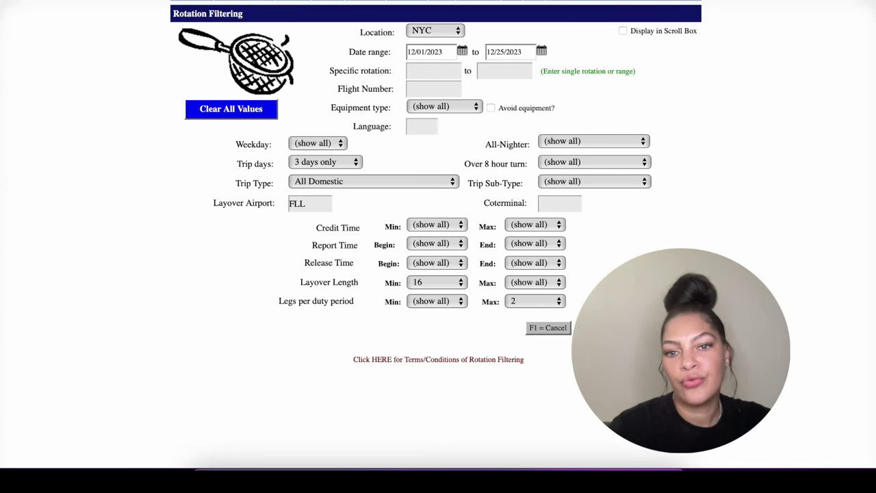
Step: Run the rotation search and open the 18DEC FLL SAN rotation to examine its flights, layovers and credit totals
{"action": "key", "text": "Return"}
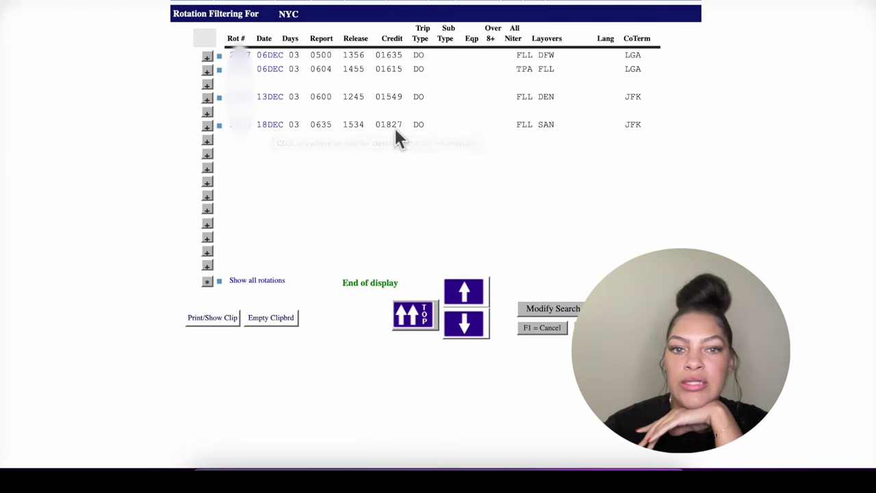
{"action": "left_click", "coordinate": [255, 126]}
{"action": "scroll", "coordinate": [382, 114], "scroll_direction": "up", "scroll_amount": 10}
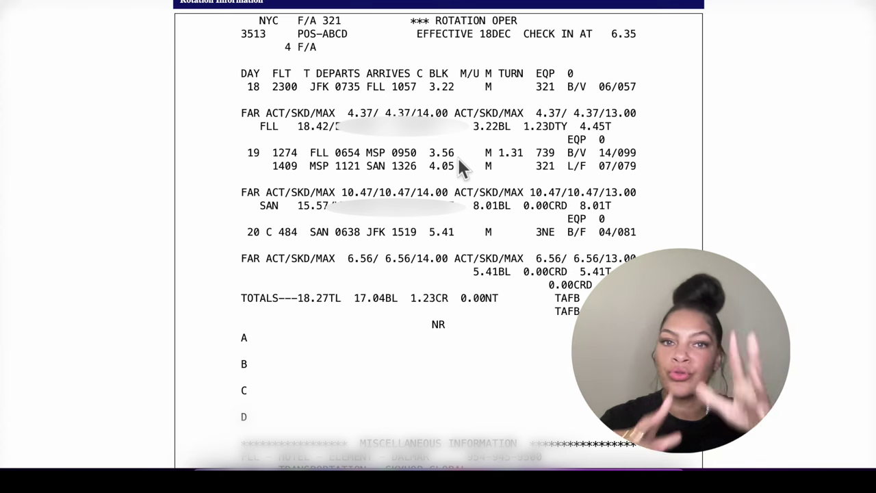
{"action": "scroll", "coordinate": [592, 210], "scroll_direction": "down", "scroll_amount": 4}
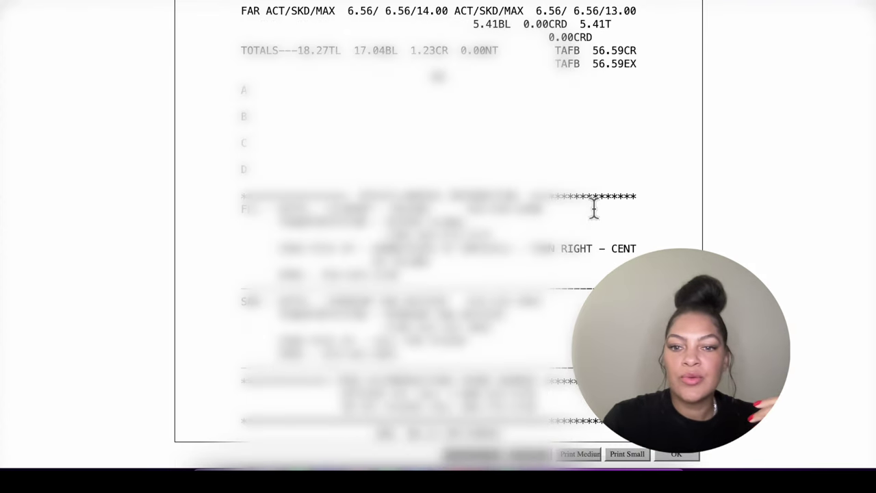
{"action": "scroll", "coordinate": [594, 209], "scroll_direction": "up", "scroll_amount": 2}
{"action": "scroll", "coordinate": [593, 210], "scroll_direction": "up", "scroll_amount": 2}
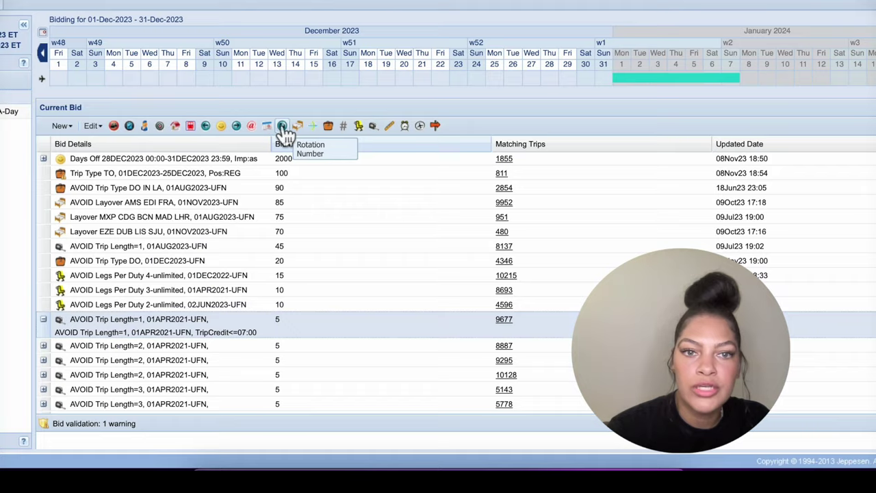
Step: Create a Rotation Number bid for rotation 3513 with a start date of 18 December 2023
{"action": "left_click", "coordinate": [281, 126]}
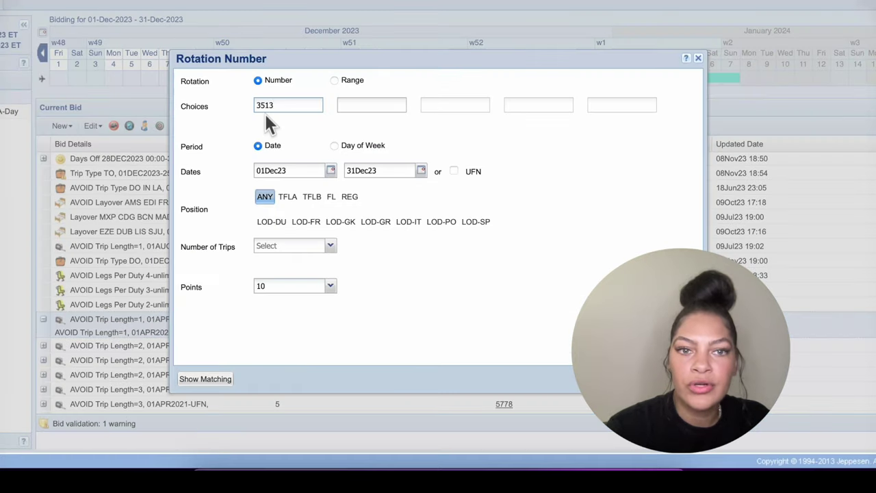
{"action": "left_click", "coordinate": [330, 170]}
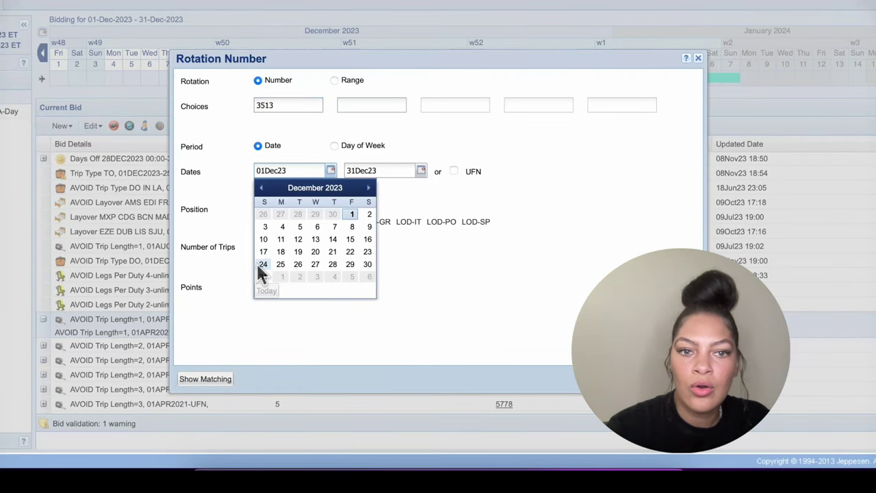
{"action": "left_click", "coordinate": [281, 251]}
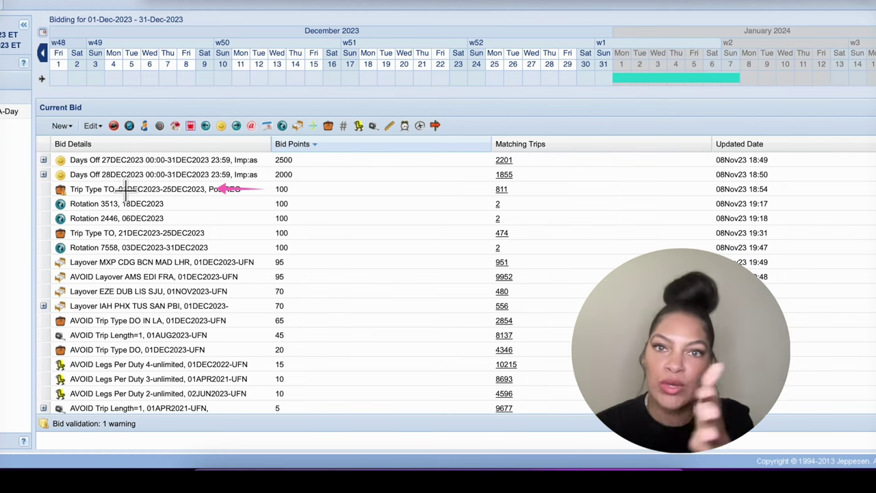
Step: Mark the rotation, transoceanic Trip Type and layover bids in the current bid list with pink arrows
{"action": "left_click_drag", "start_coordinate": [213, 204], "coordinate": [157, 218]}
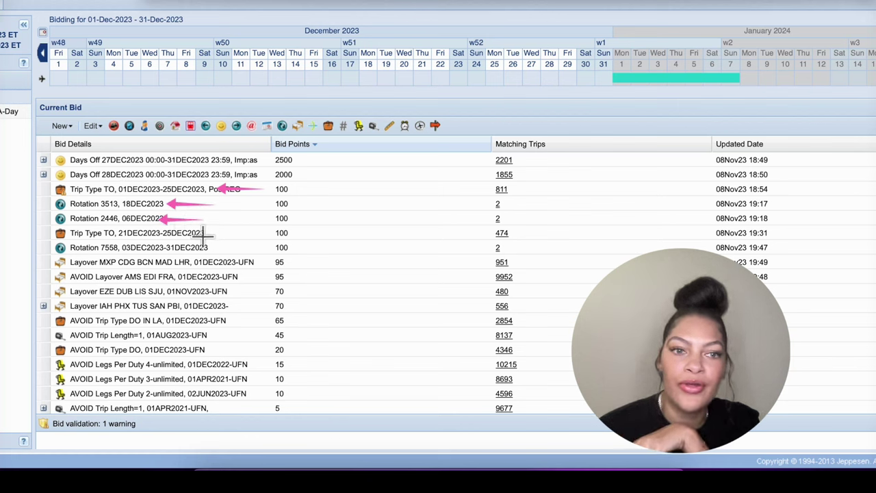
{"action": "left_click_drag", "start_coordinate": [252, 233], "coordinate": [199, 232]}
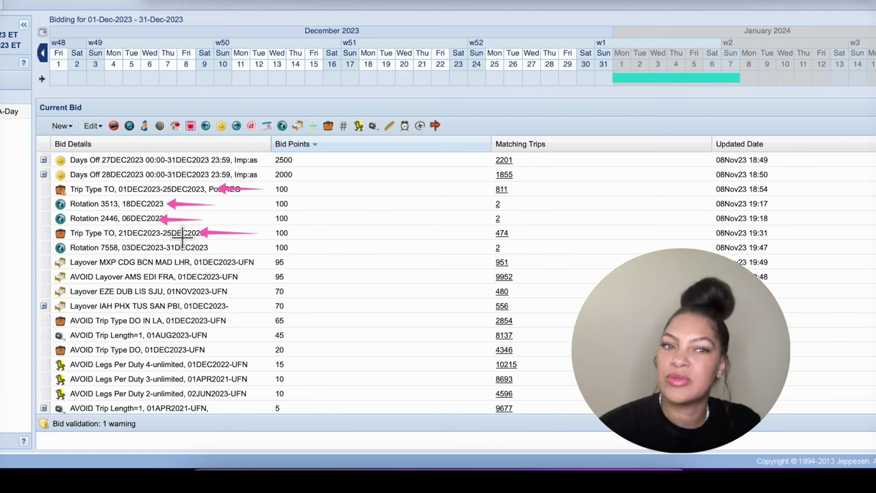
{"action": "mouse_move", "coordinate": [264, 276]}
{"action": "left_mouse_down"}
{"action": "mouse_move", "coordinate": [226, 276]}
{"action": "mouse_move", "coordinate": [213, 291]}
{"action": "left_mouse_up"}
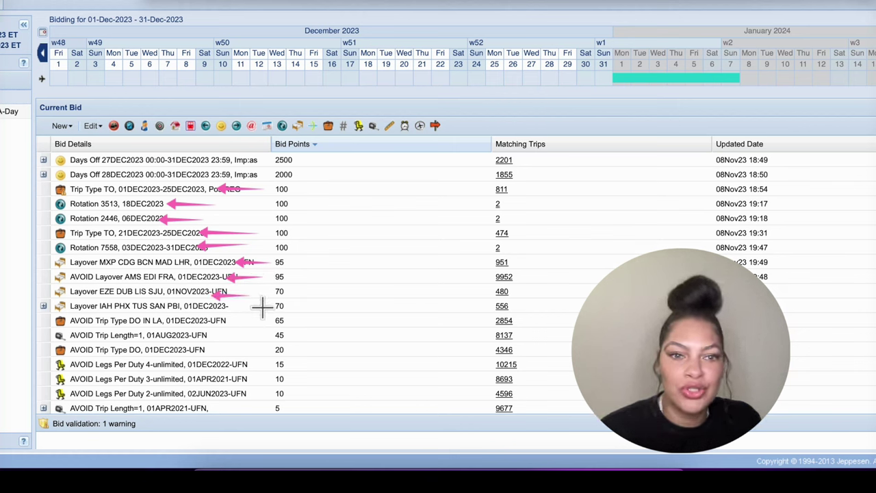
{"action": "left_click_drag", "start_coordinate": [315, 306], "coordinate": [235, 305]}
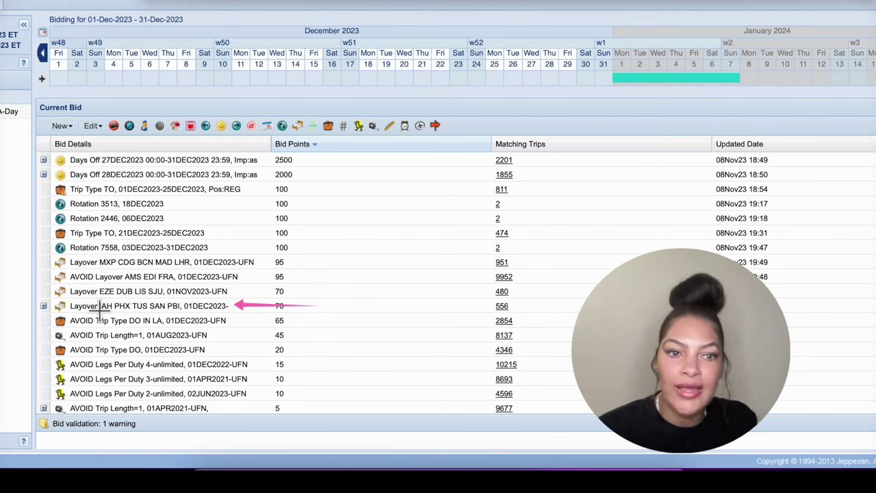